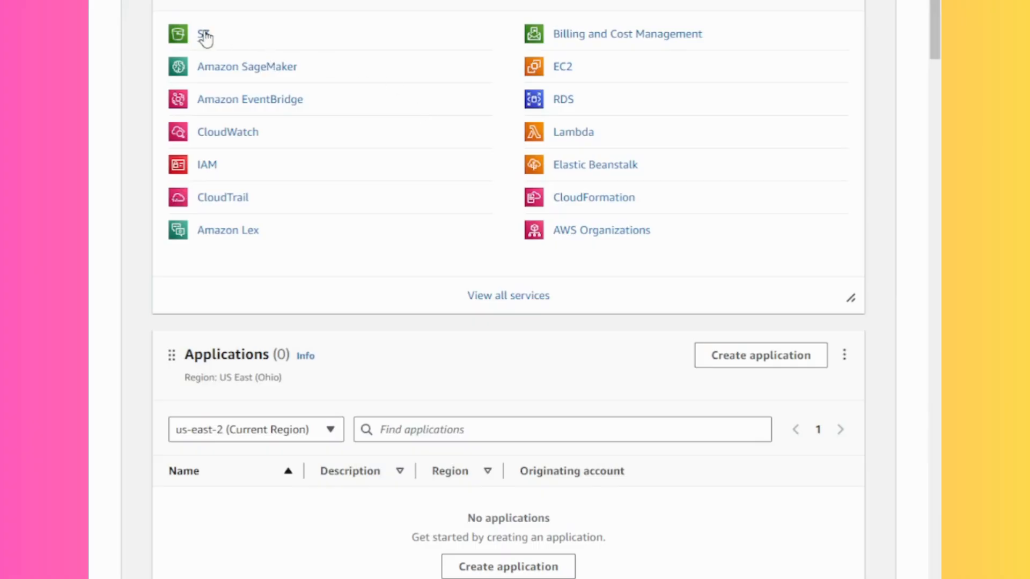
# Create an S3 bucket named business-backups1 in US East (Ohio), keeping ACLs disabled, all public access blocked and SSE-S3 encryption
pyautogui.click(204, 35)
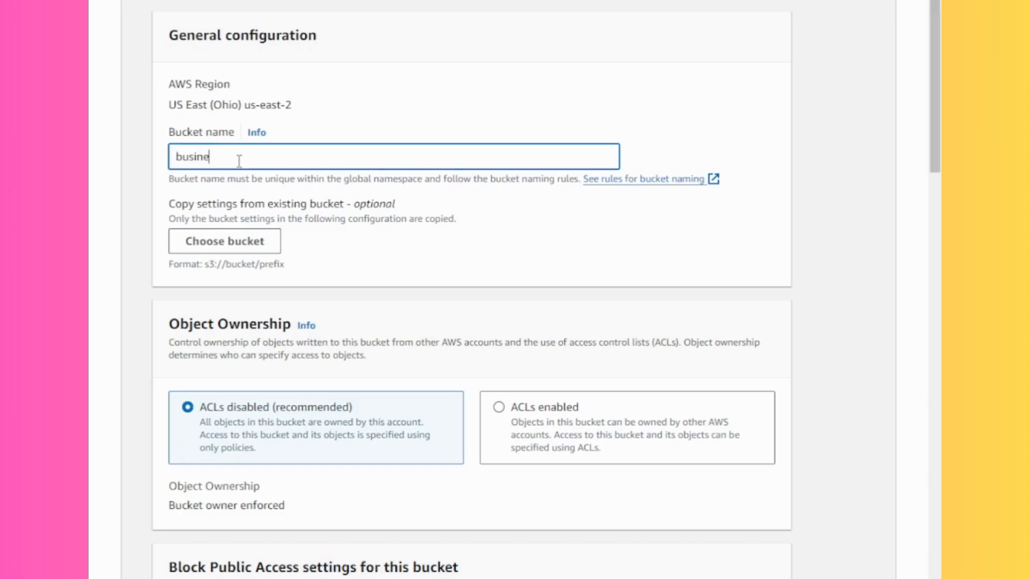
pyautogui.write('ss-backups1')
pyautogui.click(500, 214)
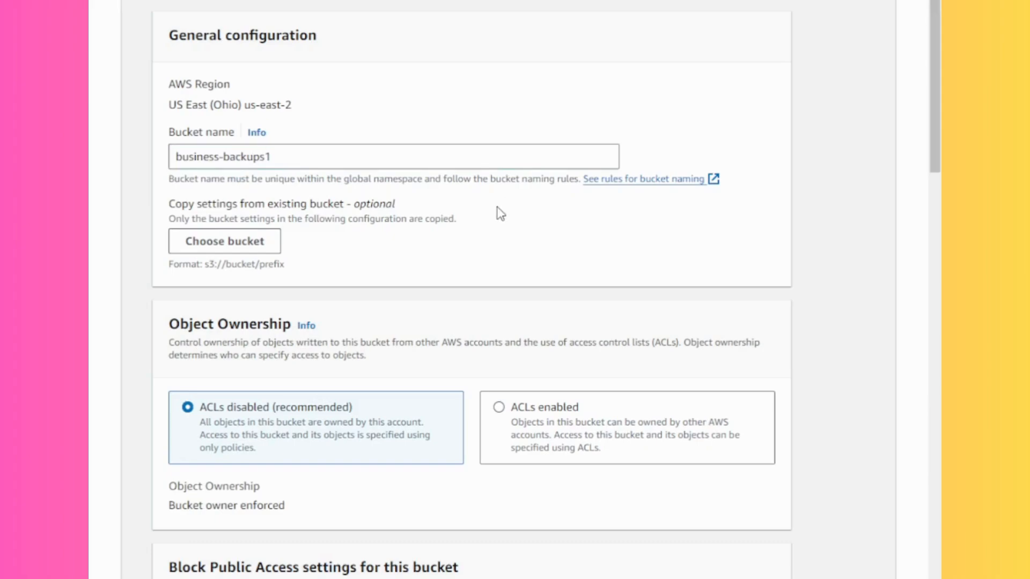
pyautogui.scroll(-6, 501, 213)
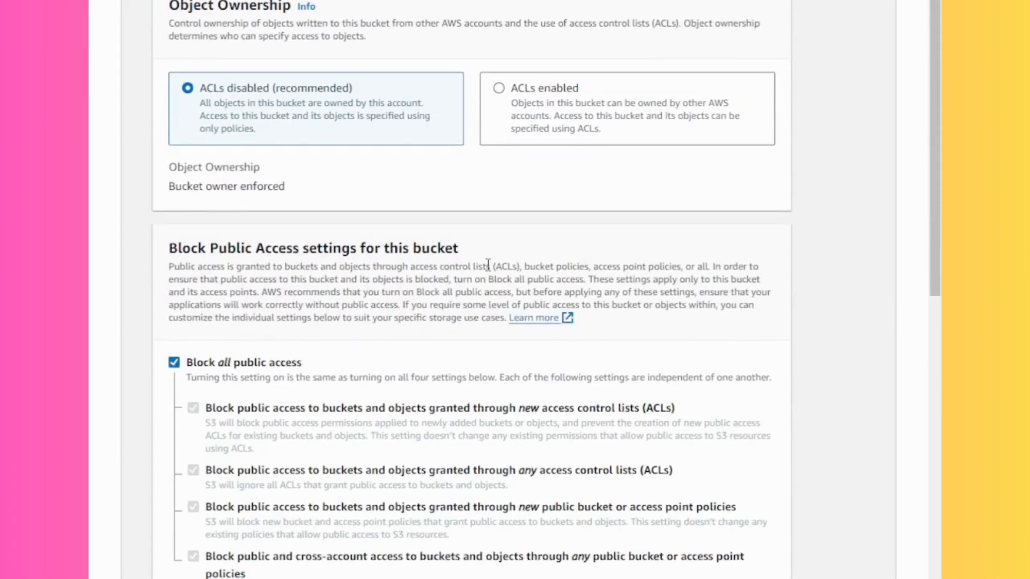
pyautogui.scroll(-6, 299, 294)
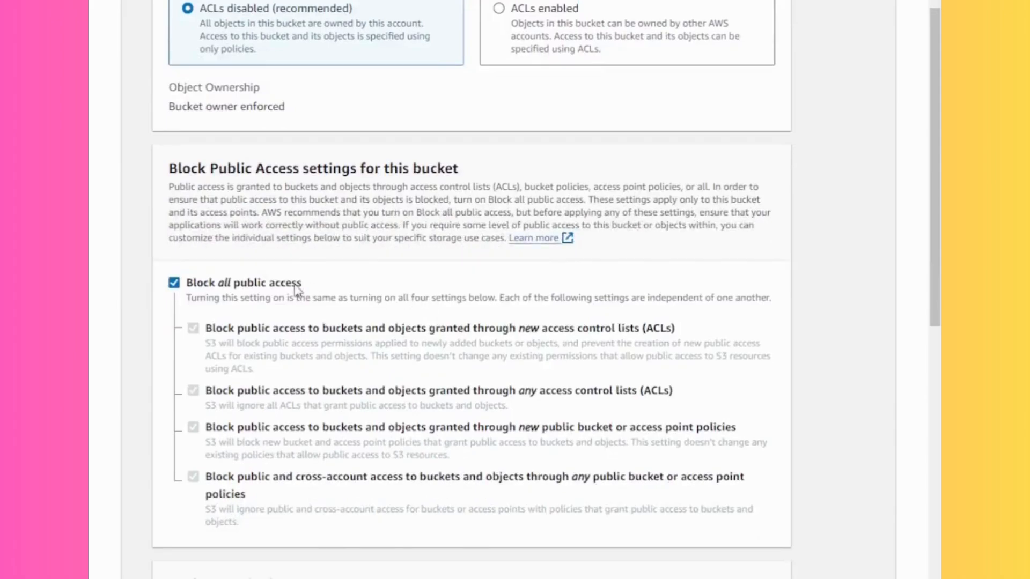
pyautogui.scroll(-11, 320, 328)
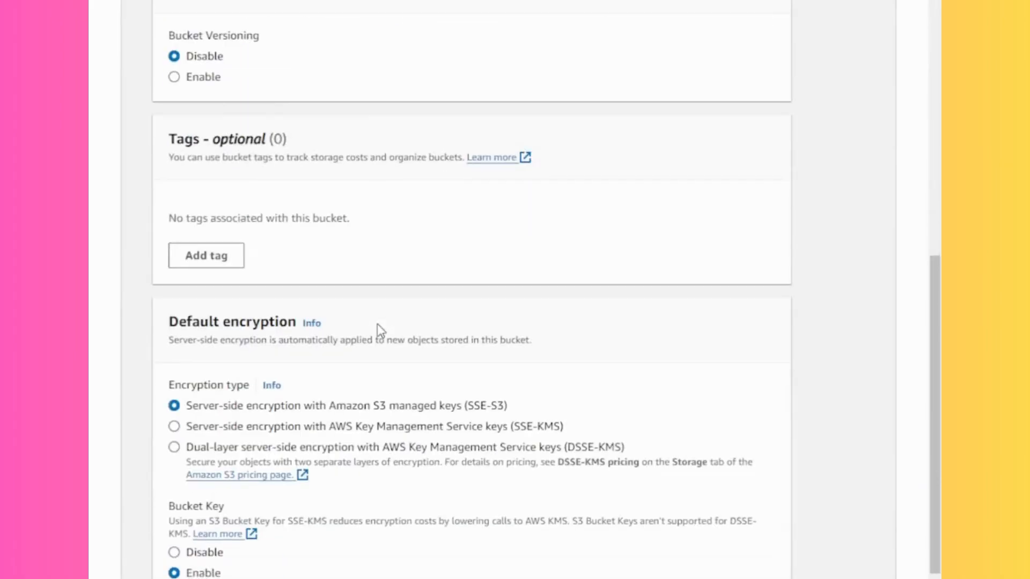
pyautogui.scroll(20, 539, 445)
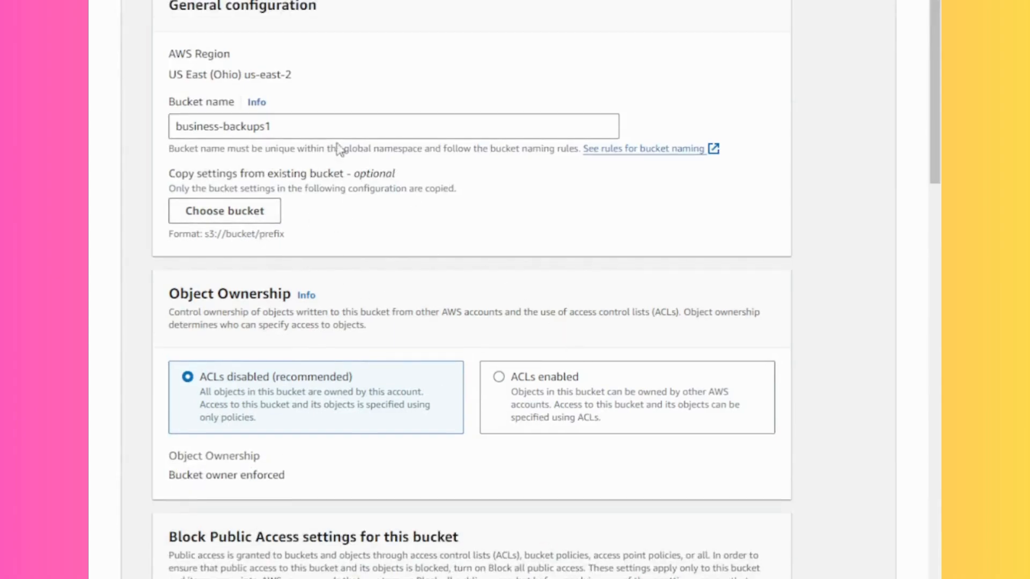
pyautogui.moveTo(310, 80); pyautogui.dragTo(157, 80)
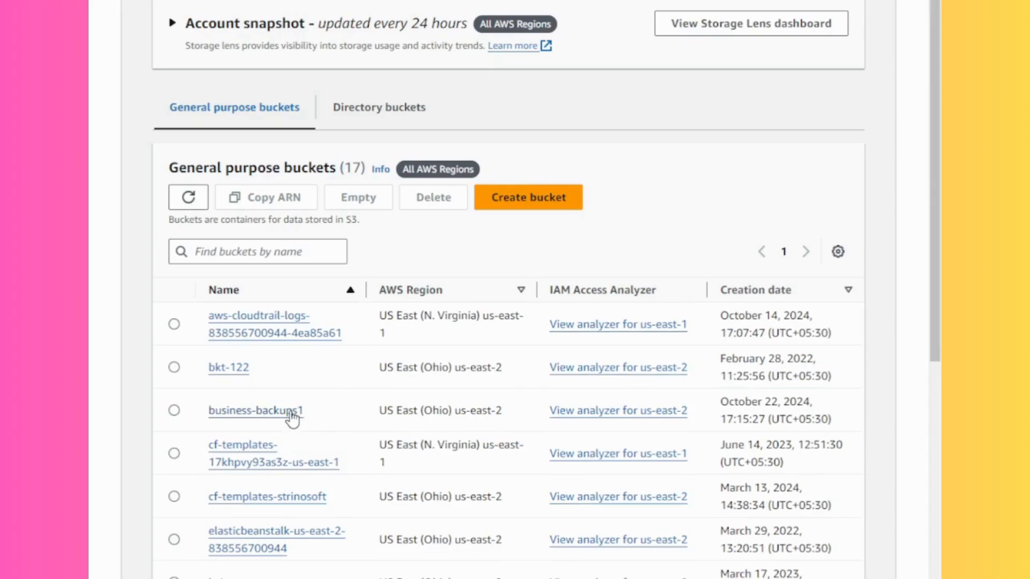
# Upload the seven JPEG images to the business-backups1 bucket
pyautogui.click(293, 420)
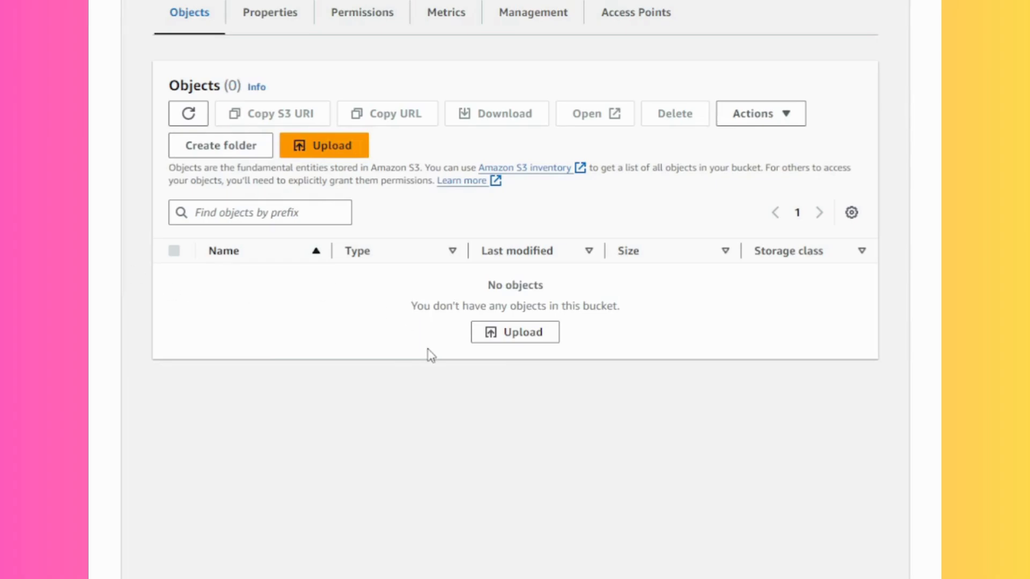
pyautogui.click(508, 335)
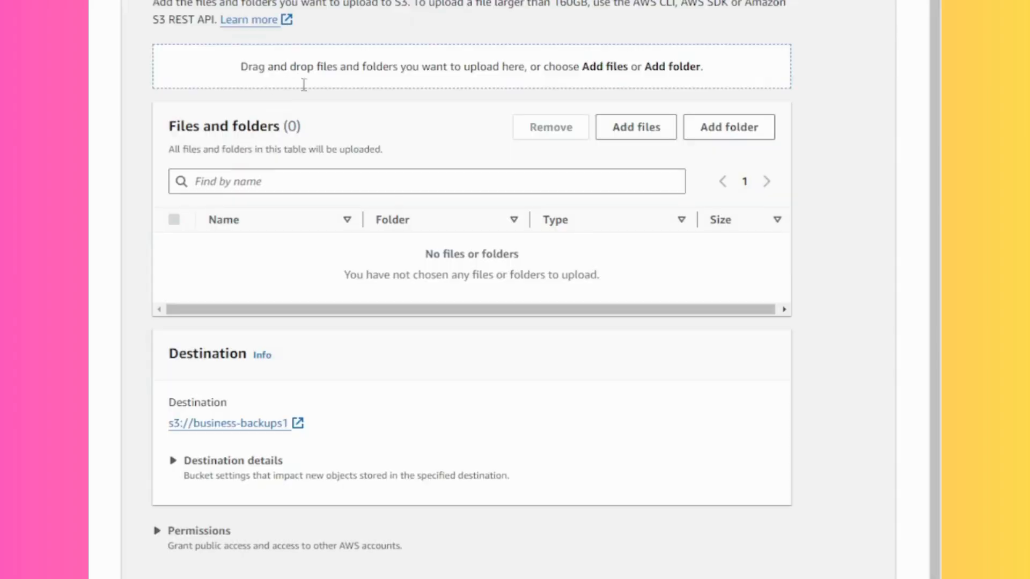
pyautogui.click(643, 138)
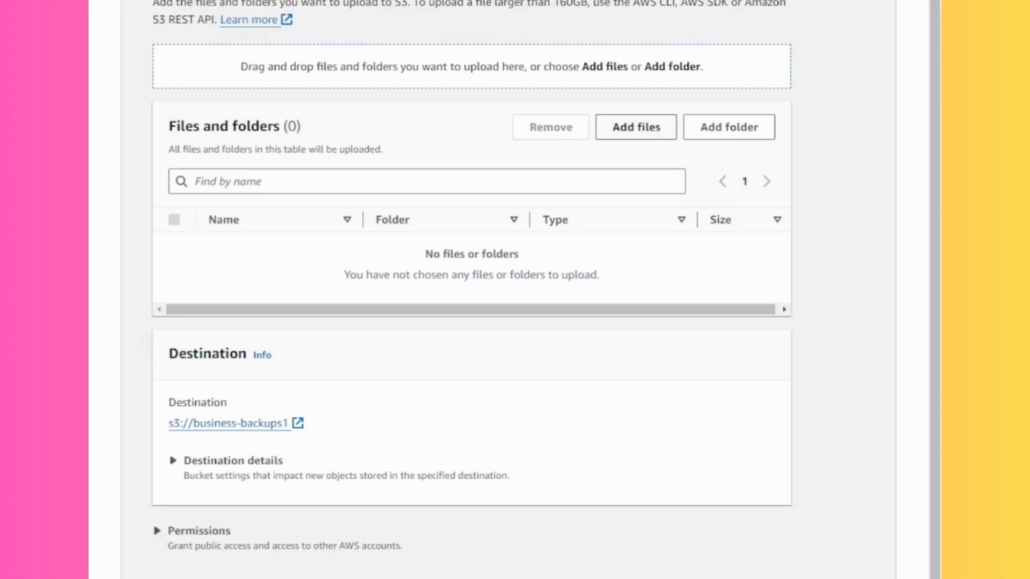
pyautogui.click(519, 92)
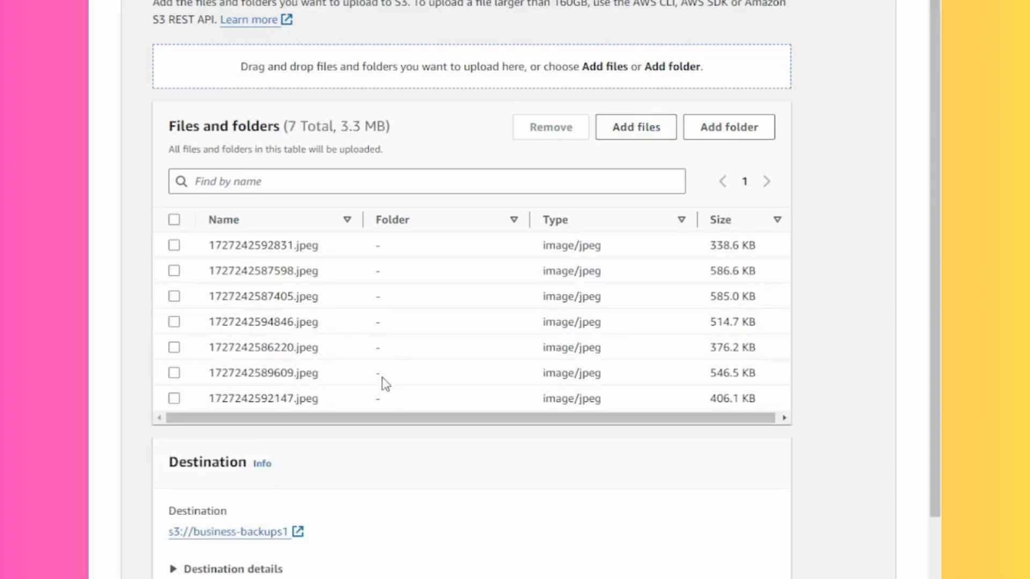
pyautogui.scroll(-3, 681, 417)
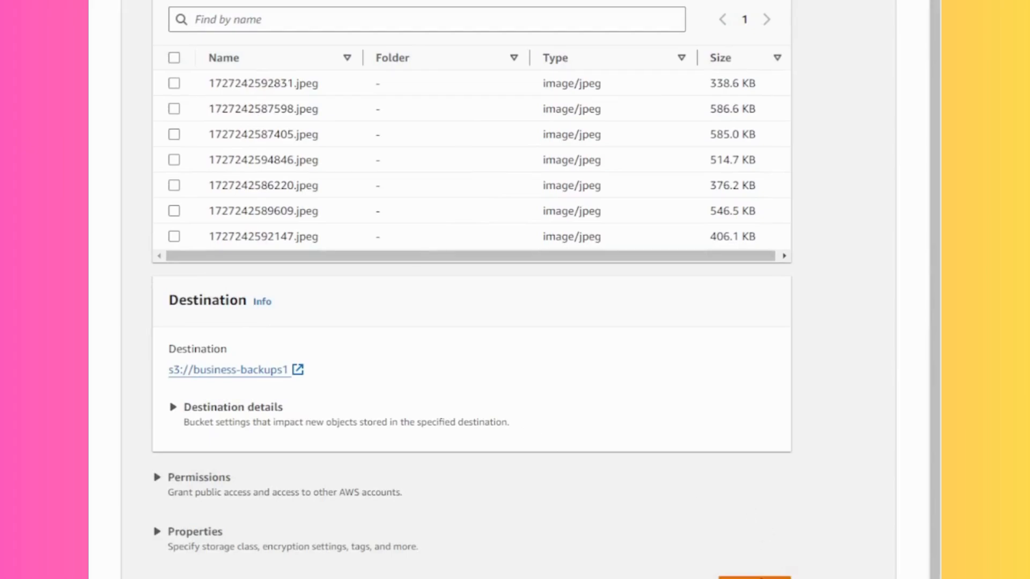
pyautogui.click(757, 578)
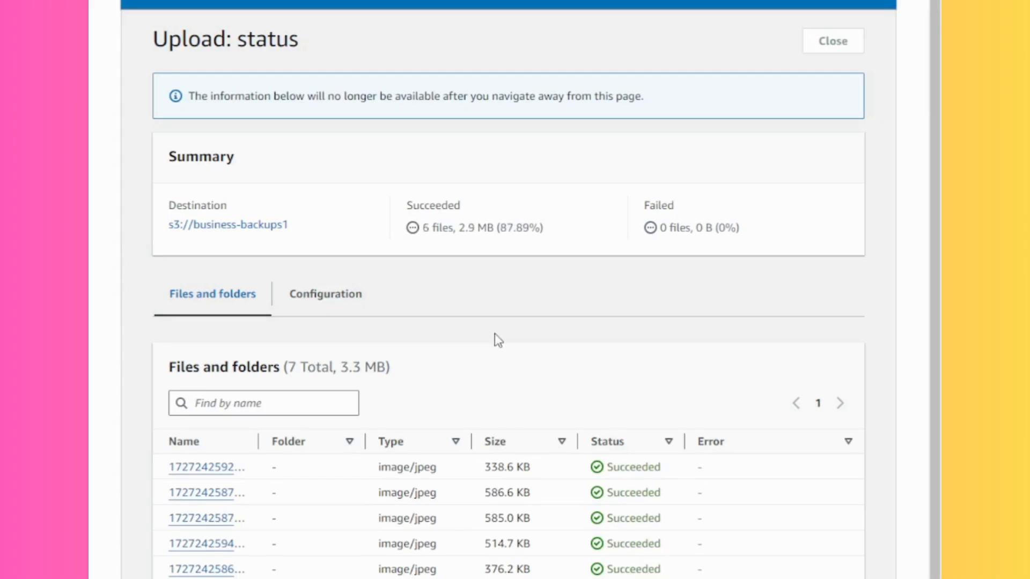
pyautogui.scroll(-1, 495, 334)
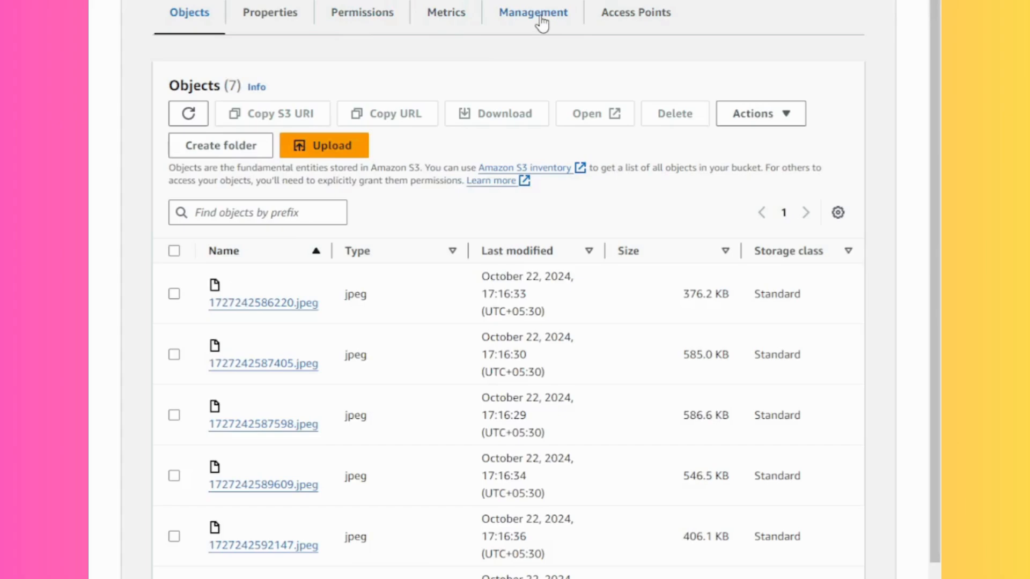
# Start a lifecycle rule named auto-backup-policy1 for the bucket and apply it to all objects, acknowledging that scope
pyautogui.click(541, 24)
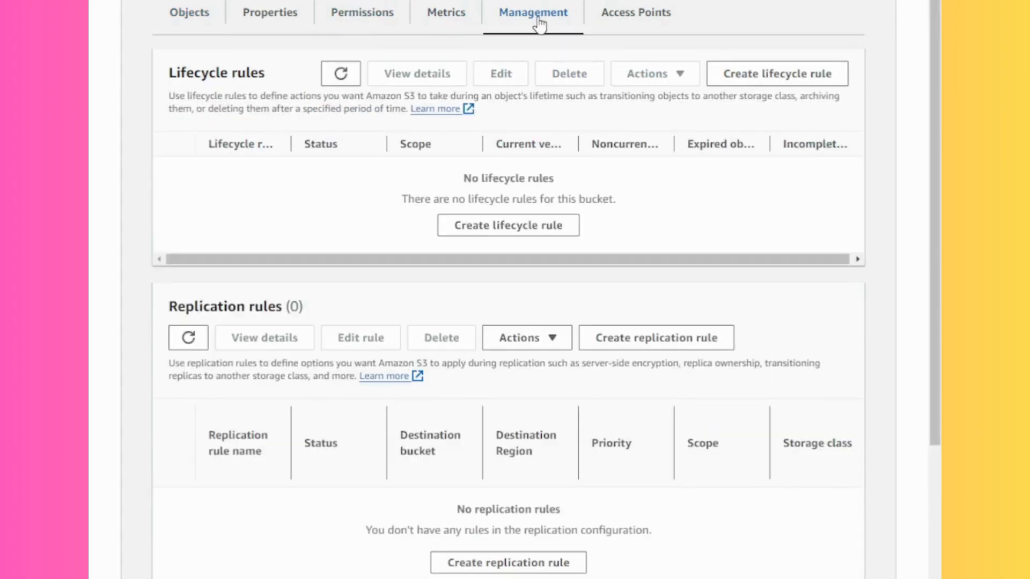
pyautogui.click(508, 225)
pyautogui.click(296, 87)
pyautogui.write('au')
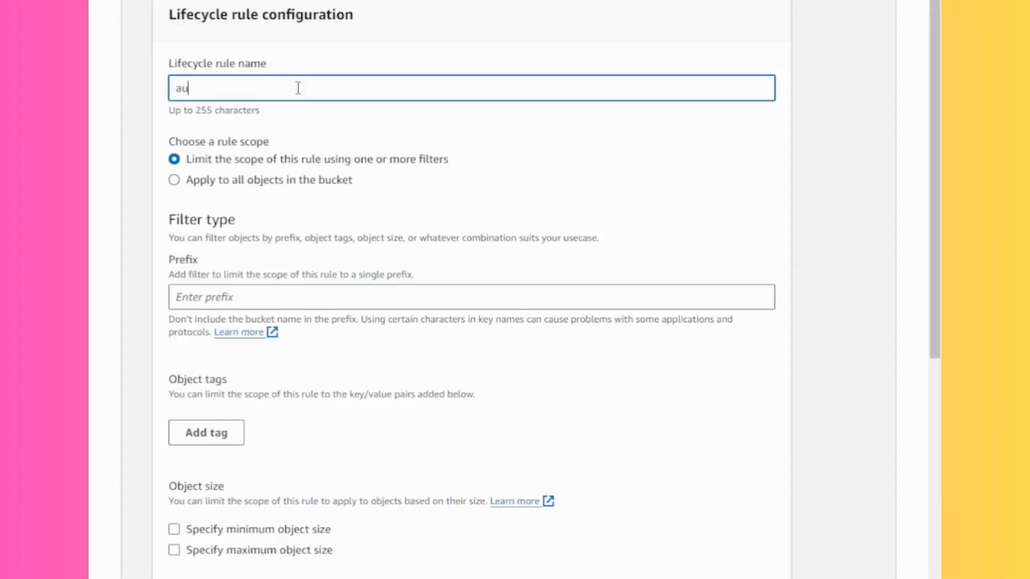
pyautogui.write('to-backup-policy')
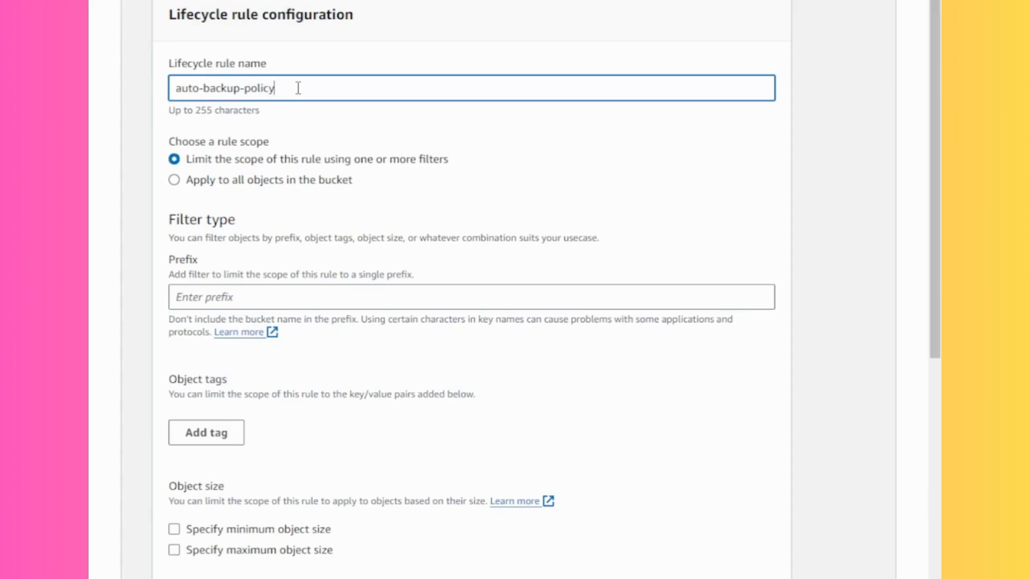
pyautogui.write('1')
pyautogui.click(353, 188)
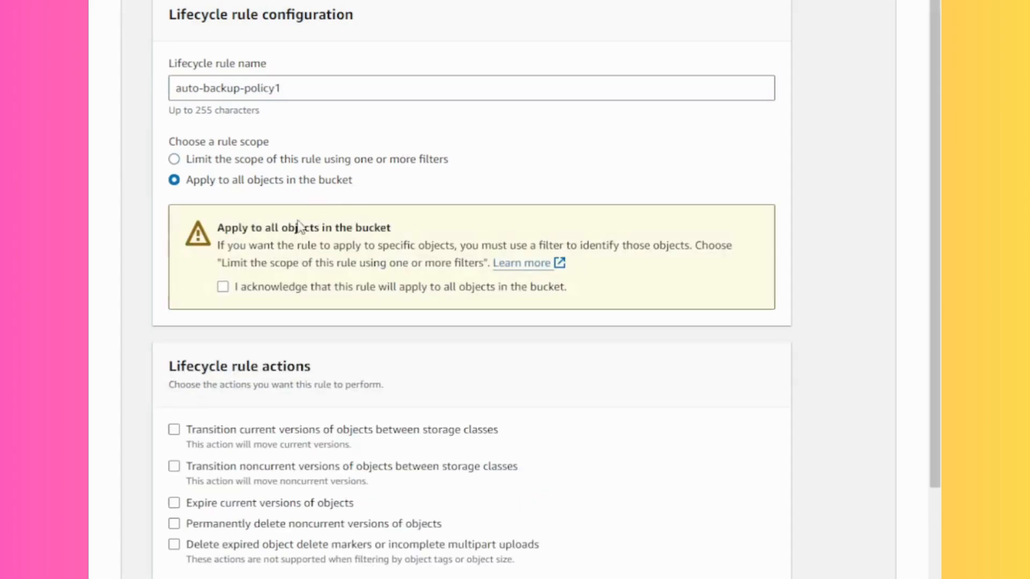
pyautogui.click(284, 290)
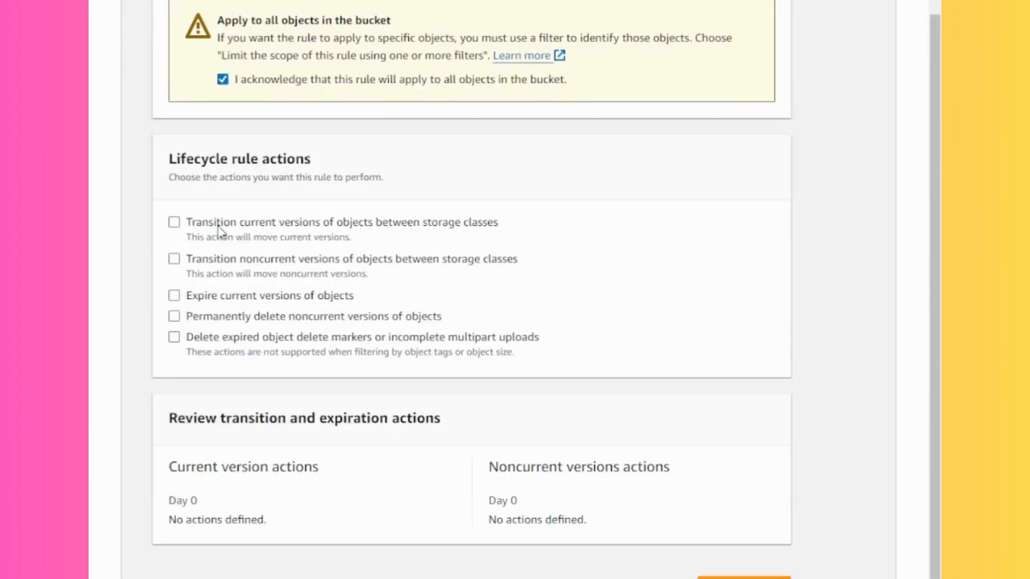
# Enable transitioning current object versions between storage classes and move them to Standard-IA 30 days after creation
pyautogui.click(223, 224)
pyautogui.scroll(-3, 517, 368)
pyautogui.scroll(-3, 518, 368)
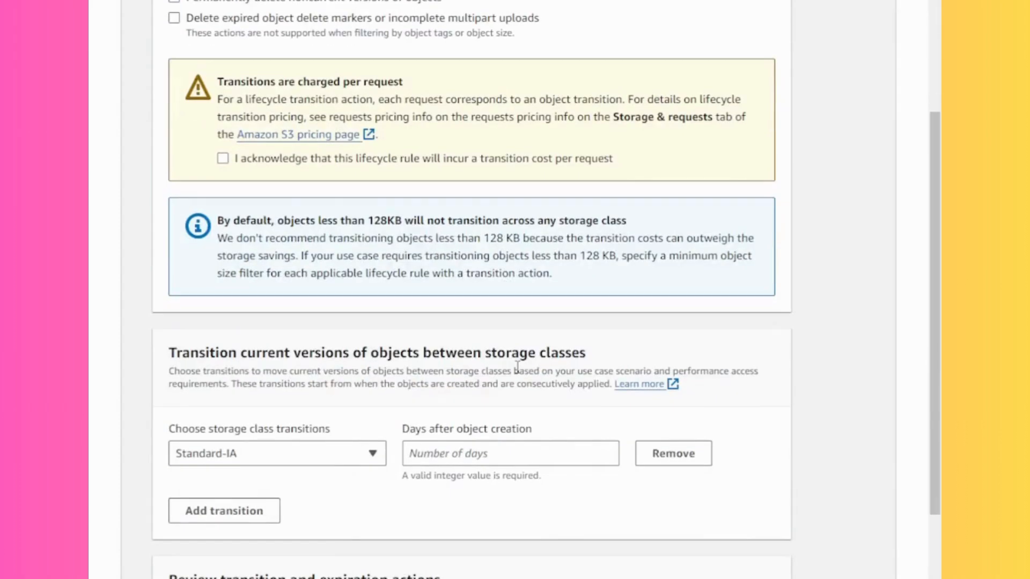
pyautogui.click(424, 445)
pyautogui.write('30')
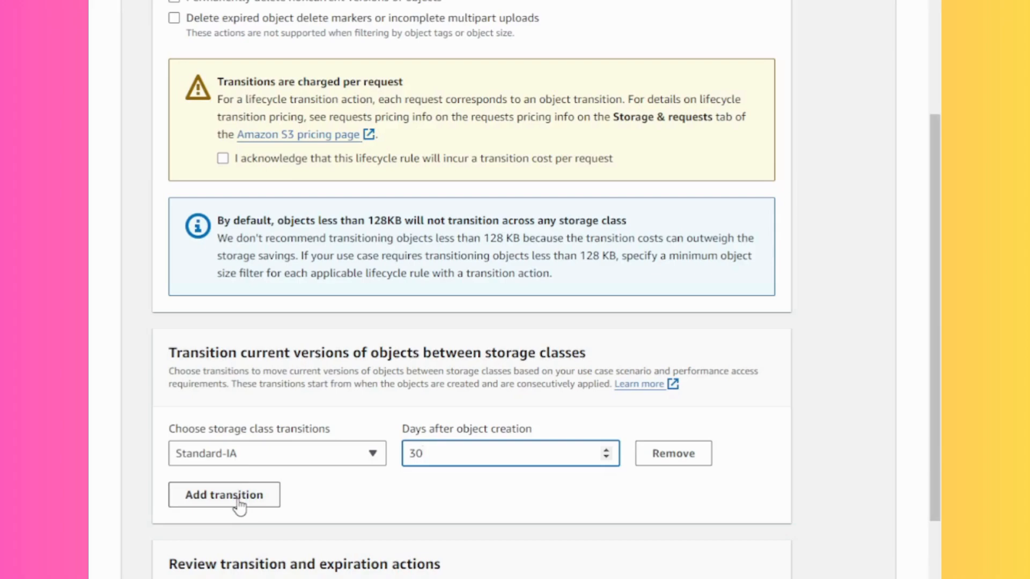
# Add a second transition that moves objects to Glacier Instant Retrieval 90 days after creation
pyautogui.scroll(-5, 387, 488)
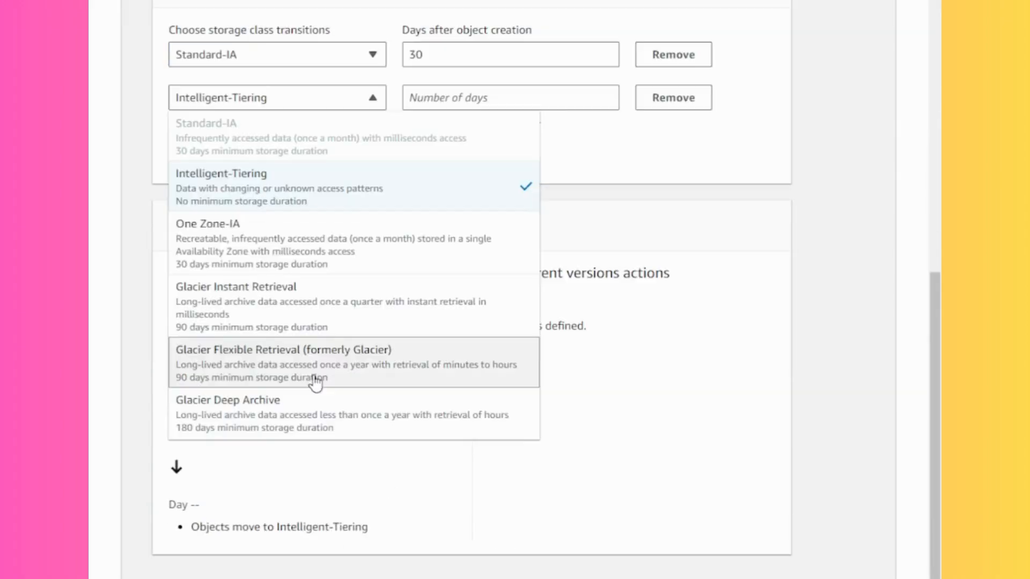
pyautogui.click(314, 312)
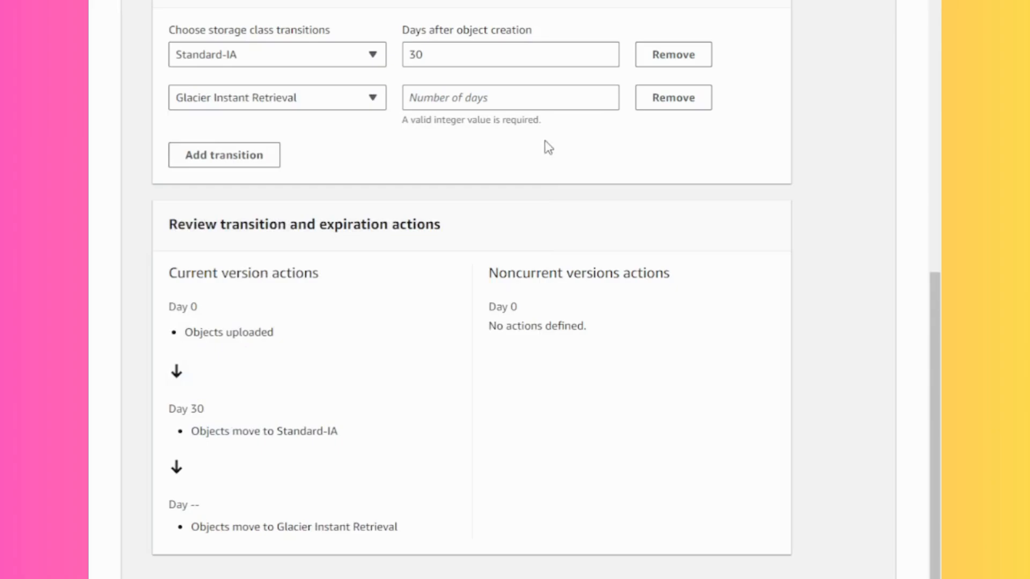
pyautogui.click(537, 99)
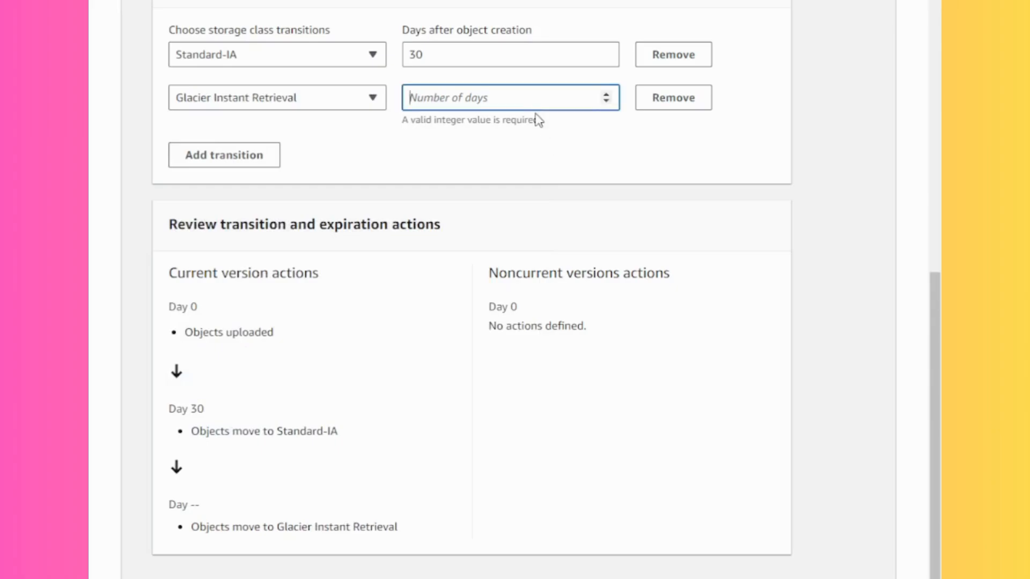
pyautogui.write('90')
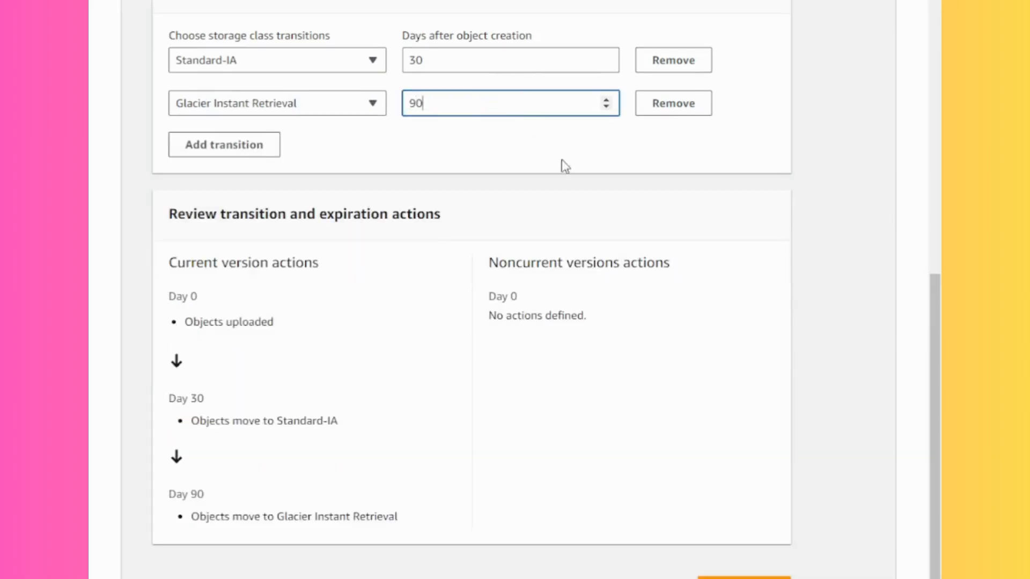
pyautogui.click(619, 164)
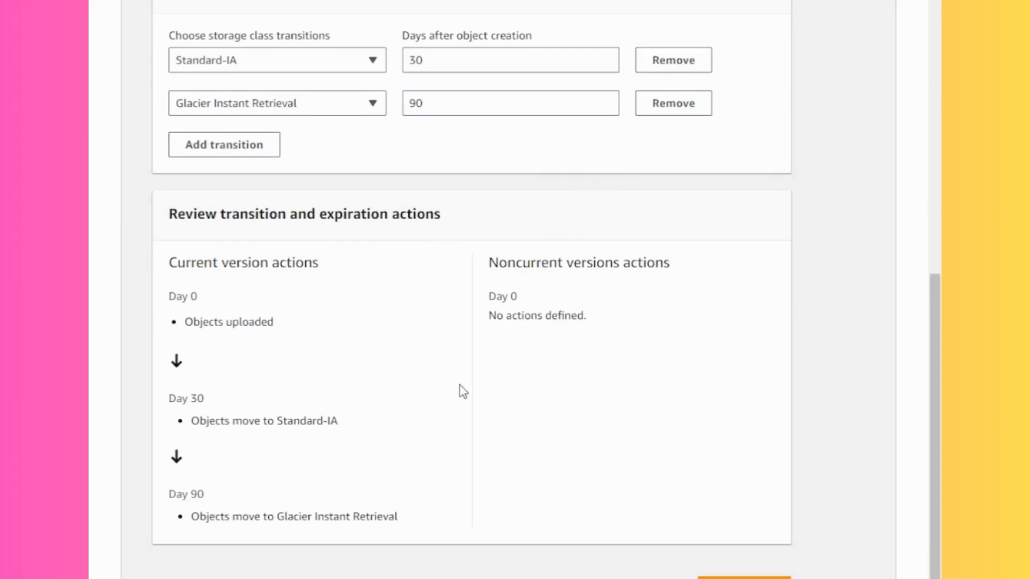
# Create the lifecycle rule with the expired delete marker or incomplete multipart upload action selected and the per-request transition cost acknowledged
pyautogui.scroll(10, 463, 392)
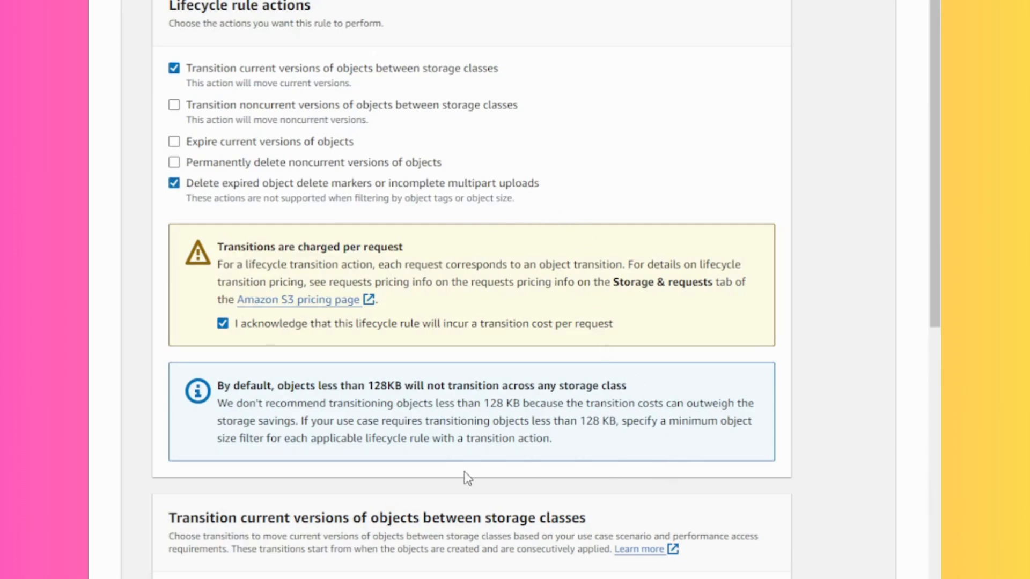
pyautogui.scroll(-10, 626, 508)
pyautogui.scroll(-4, 626, 506)
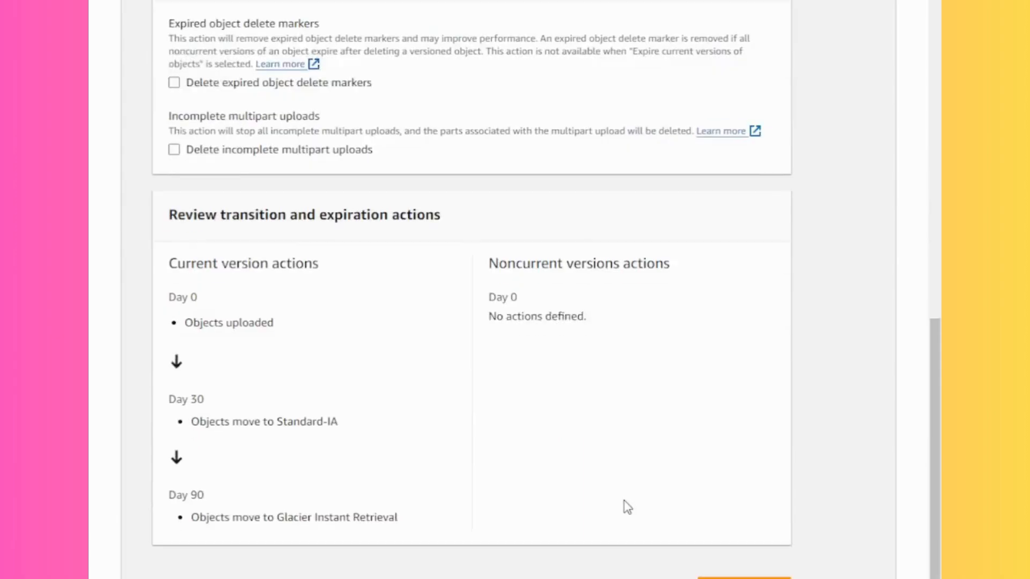
pyautogui.click(738, 576)
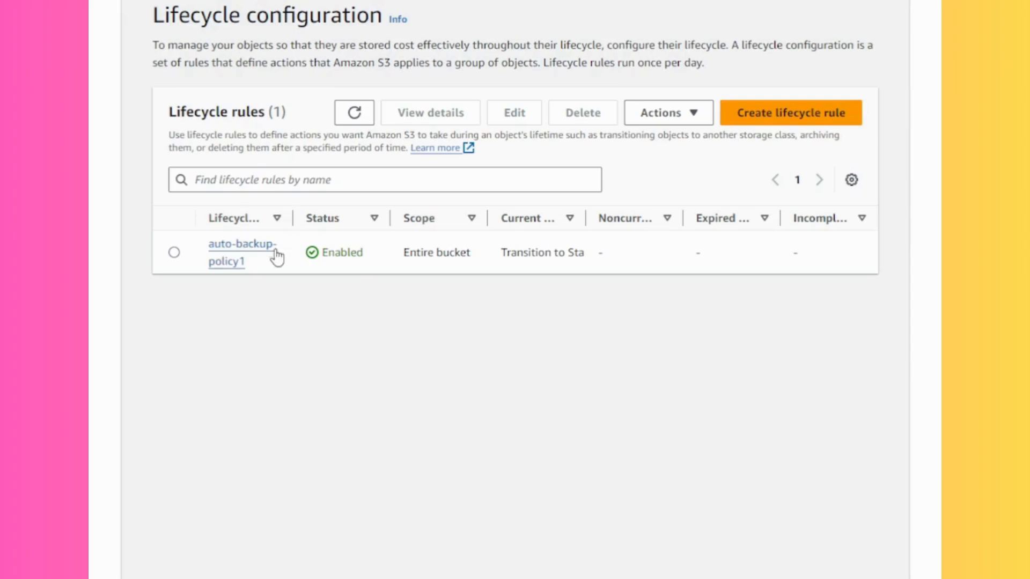
# Open the auto-backup-policy1 rule and review its scope and its transition and expiration actions
pyautogui.moveTo(391, 250); pyautogui.dragTo(450, 252)
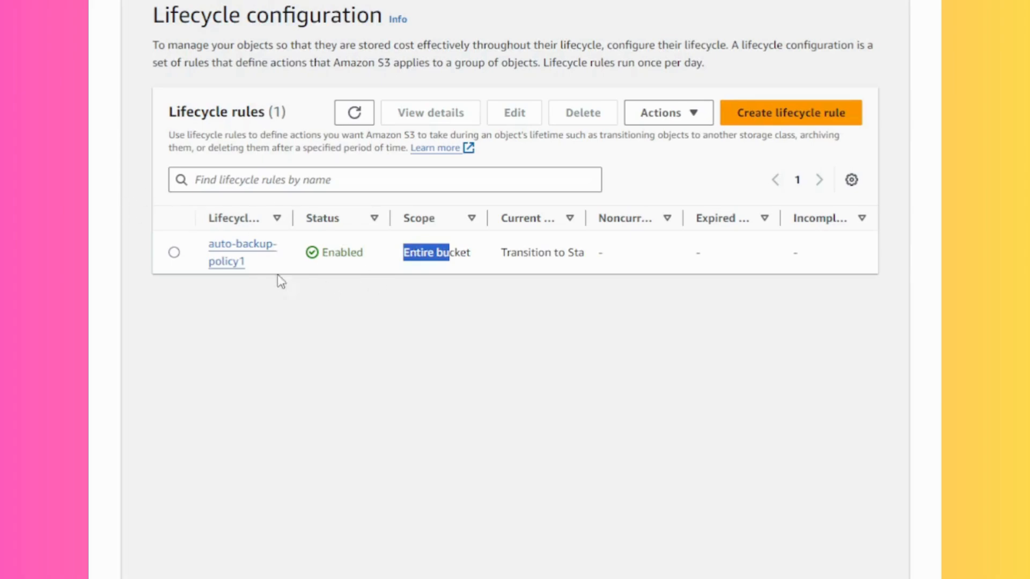
pyautogui.click(226, 260)
pyautogui.scroll(-3, 403, 432)
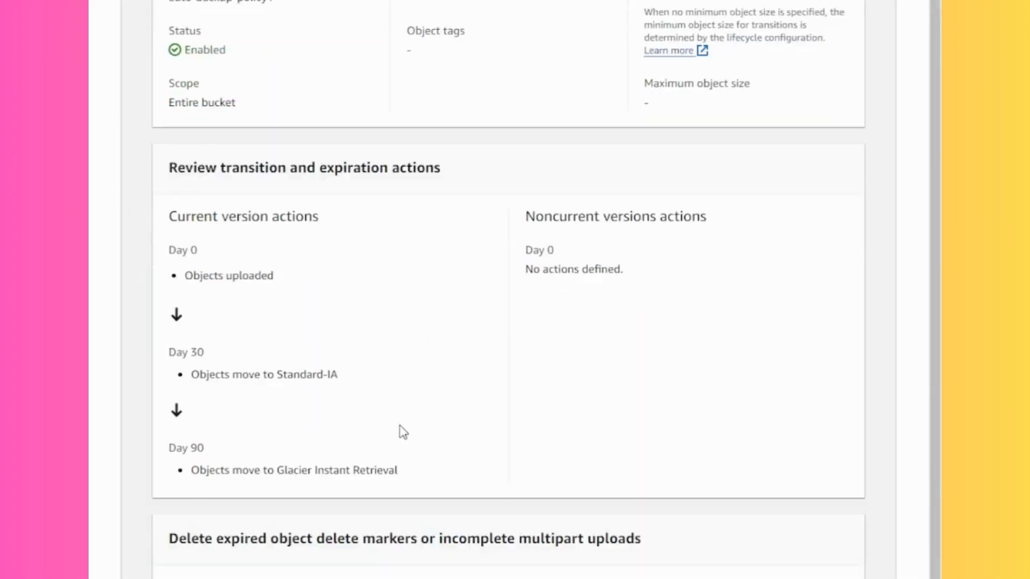
pyautogui.scroll(3, 411, 423)
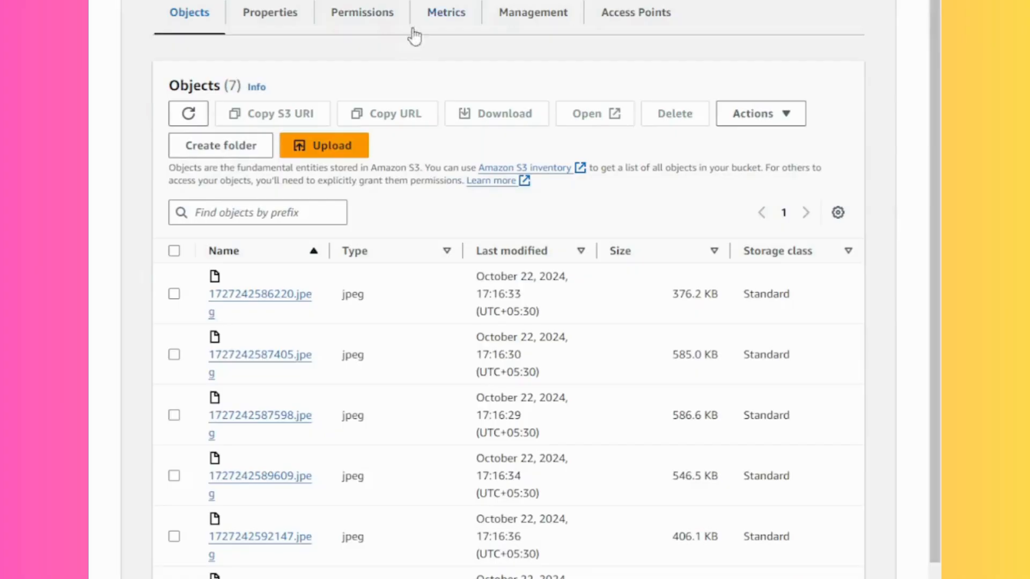
# Enable Bucket Versioning for the business-backups1 bucket and save the change
pyautogui.click(284, 21)
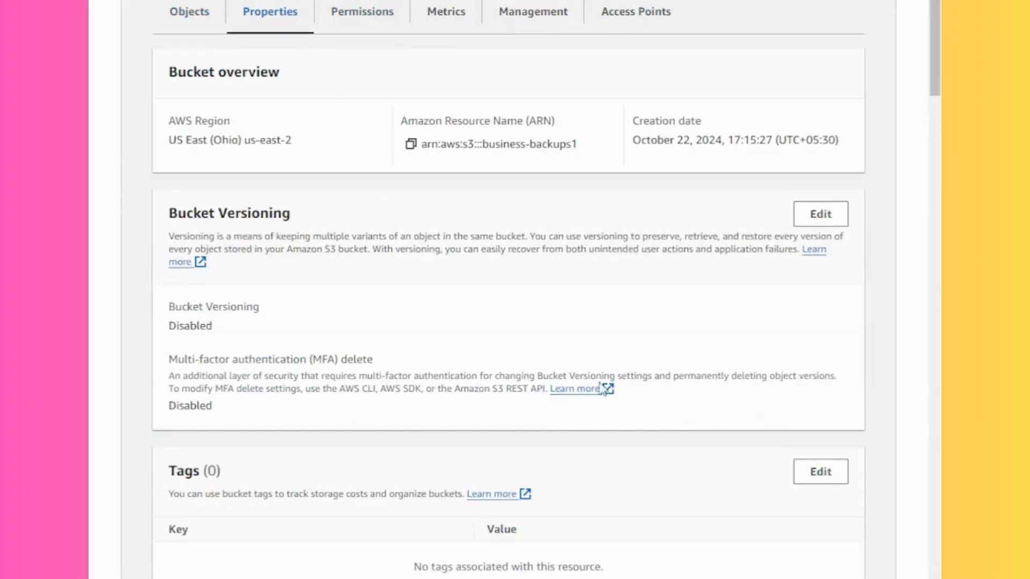
pyautogui.scroll(-5, 605, 390)
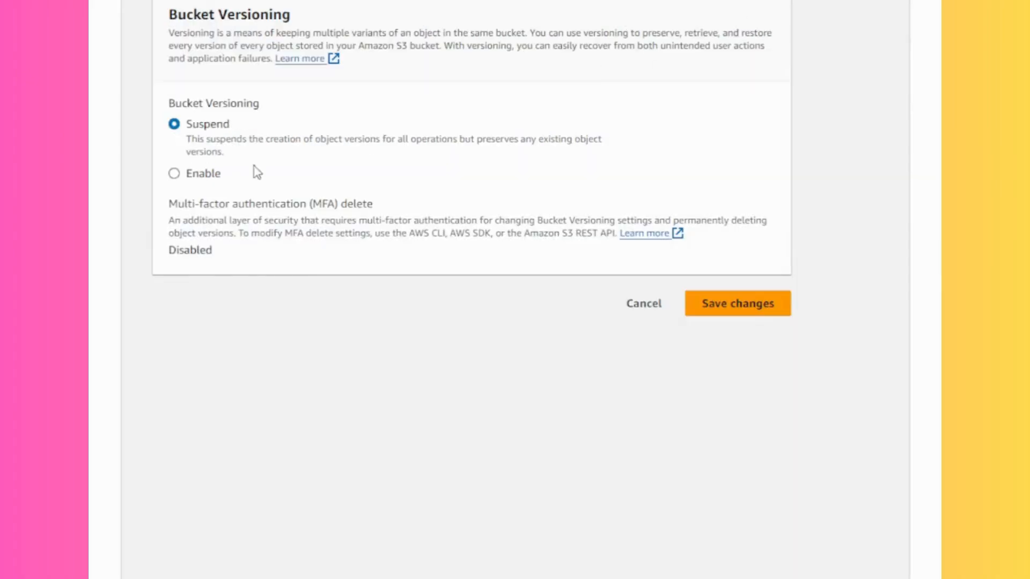
pyautogui.click(185, 181)
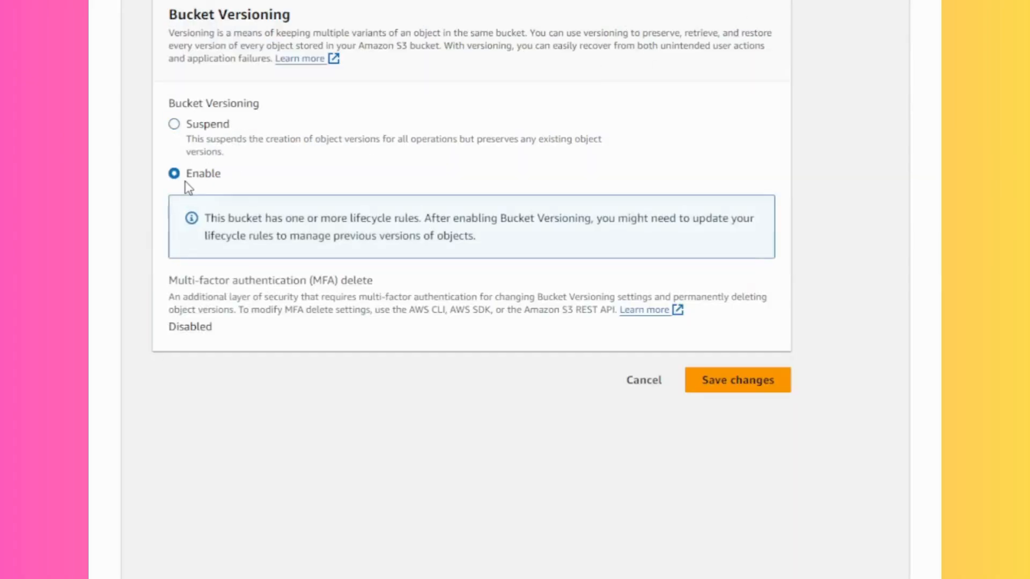
pyautogui.click(718, 382)
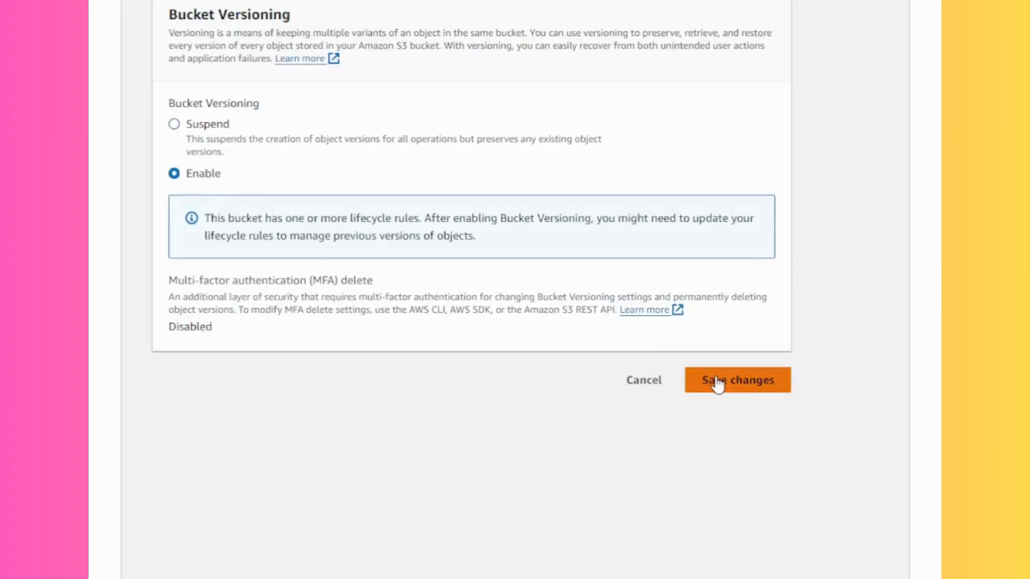
pyautogui.click(718, 383)
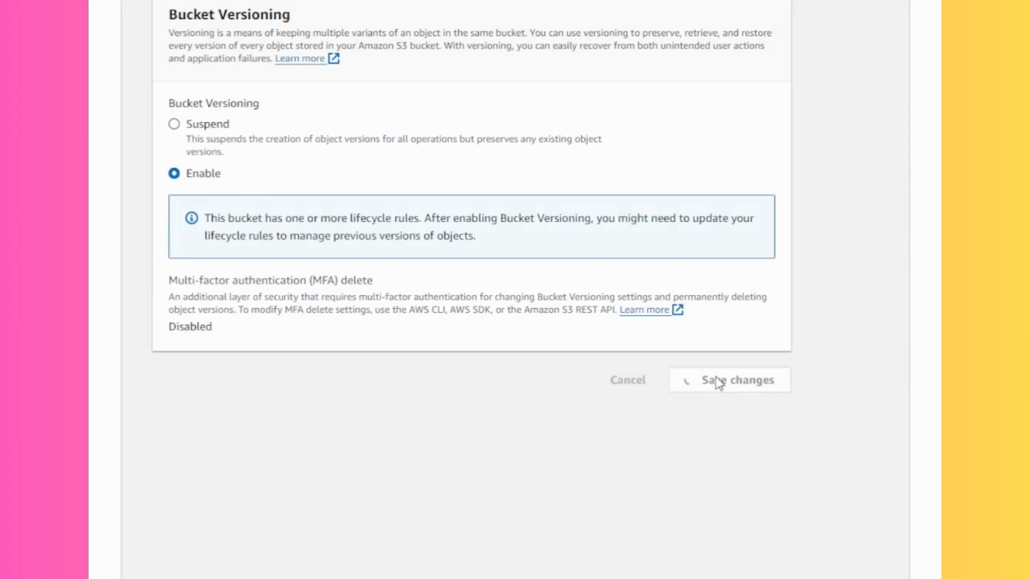